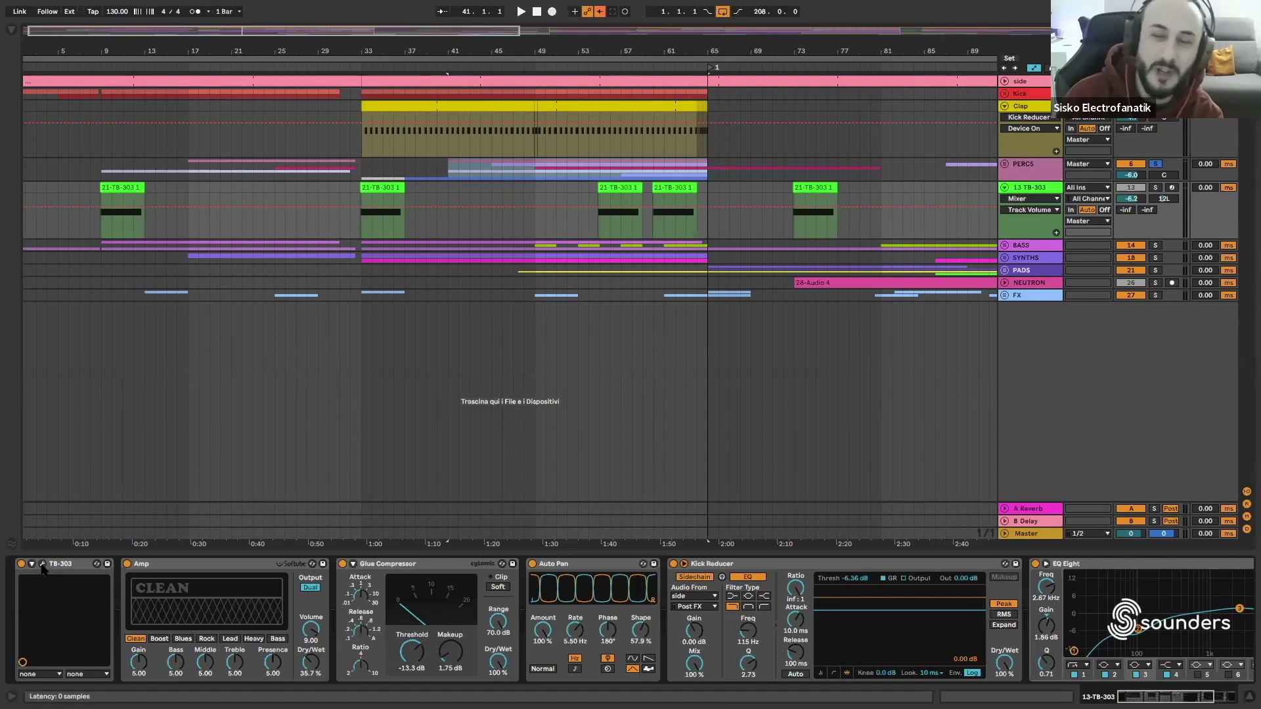
- Inspect the TB-303 instrument's interface and select the TB-303 clip at bar 9 in the arrangement
{"action": "left_click", "coordinate": [42, 565]}
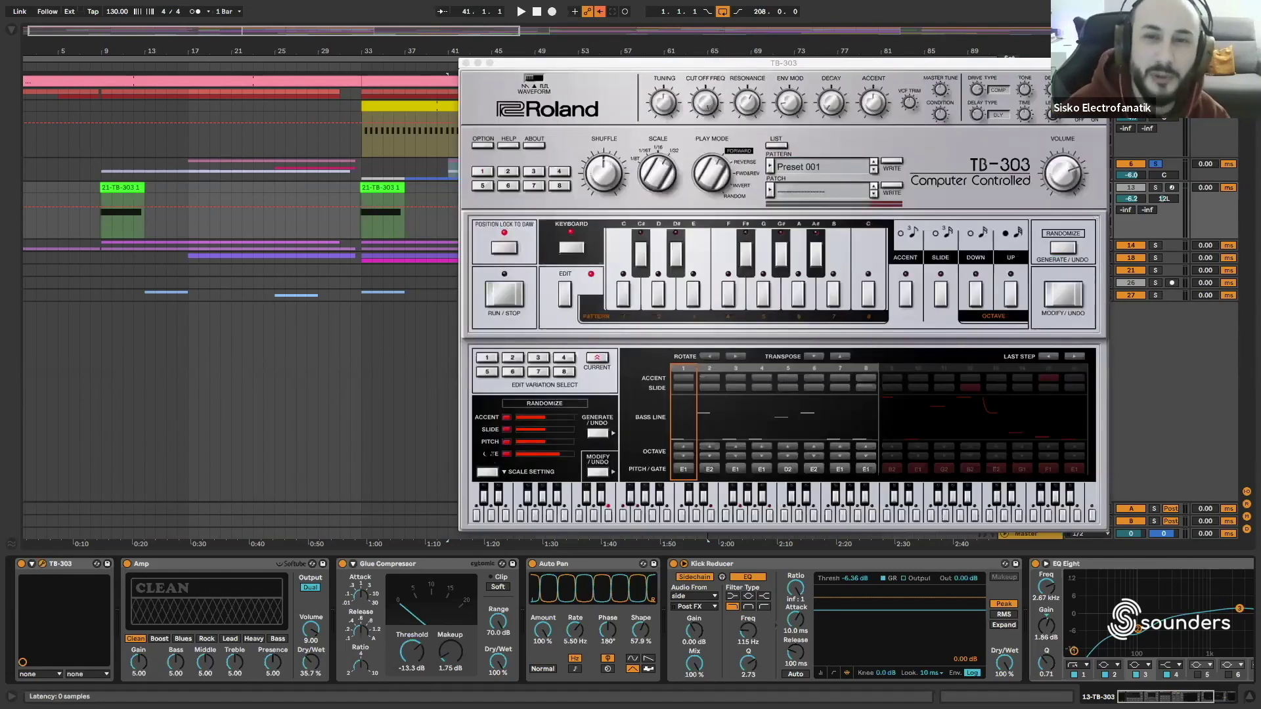
{"action": "left_click_drag", "start_coordinate": [671, 64], "coordinate": [491, 83]}
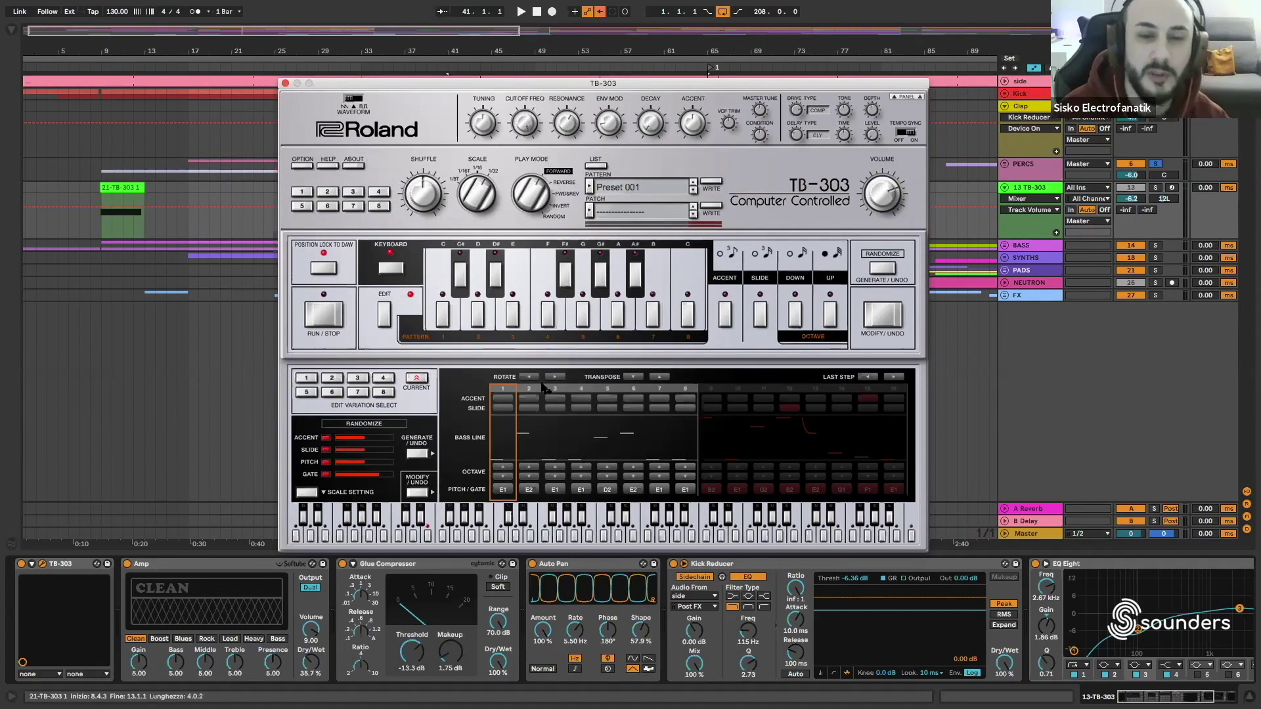
{"action": "left_click", "coordinate": [120, 187]}
{"action": "left_click", "coordinate": [120, 188]}
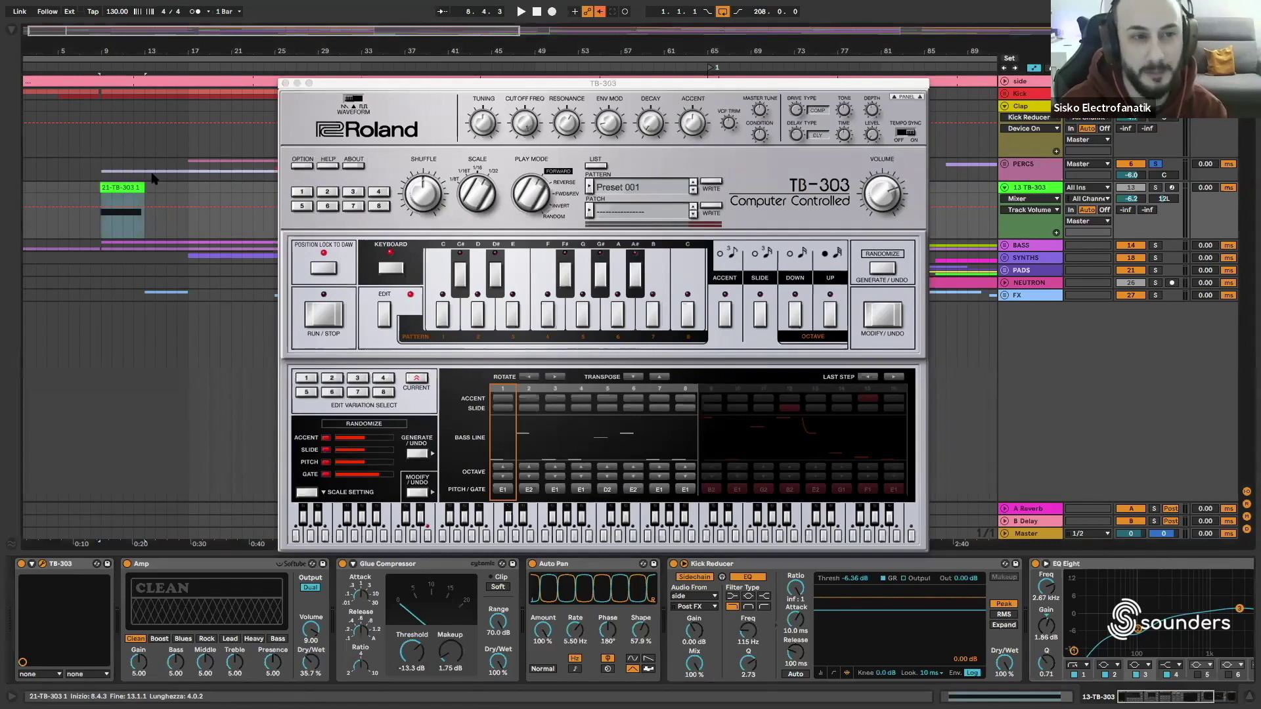
{"action": "left_click", "coordinate": [109, 190]}
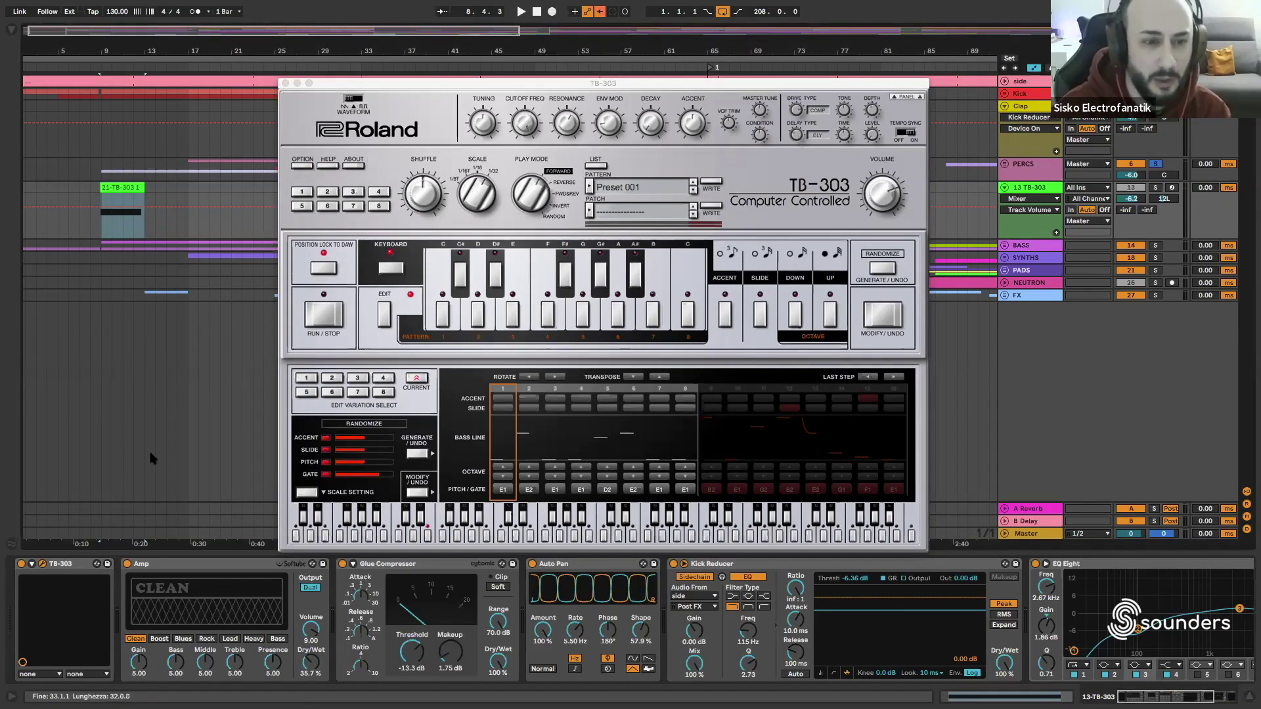
{"action": "left_click", "coordinate": [289, 86]}
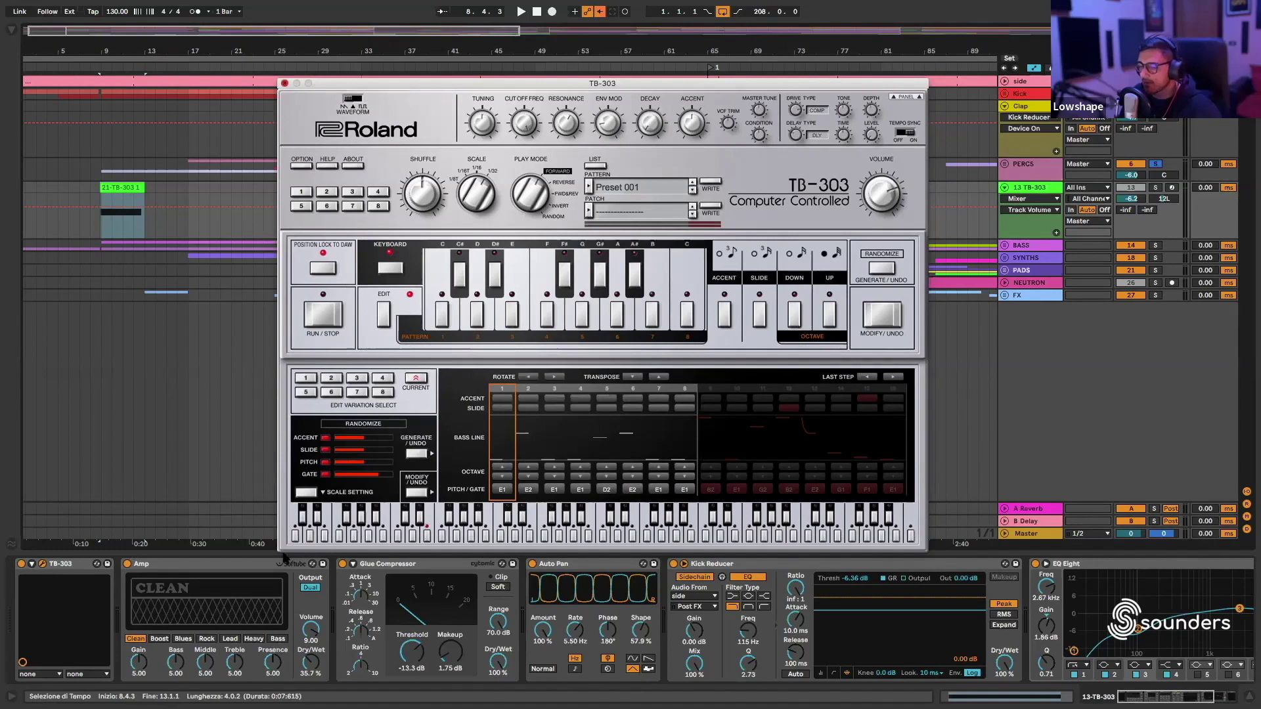
- Bypass the TB-303 track's effects: Amp, Glue Compressor, Auto Pan, Kick Reducer, EQ Eight and ValhallaRoom
{"action": "left_click", "coordinate": [135, 562]}
{"action": "left_click", "coordinate": [551, 564]}
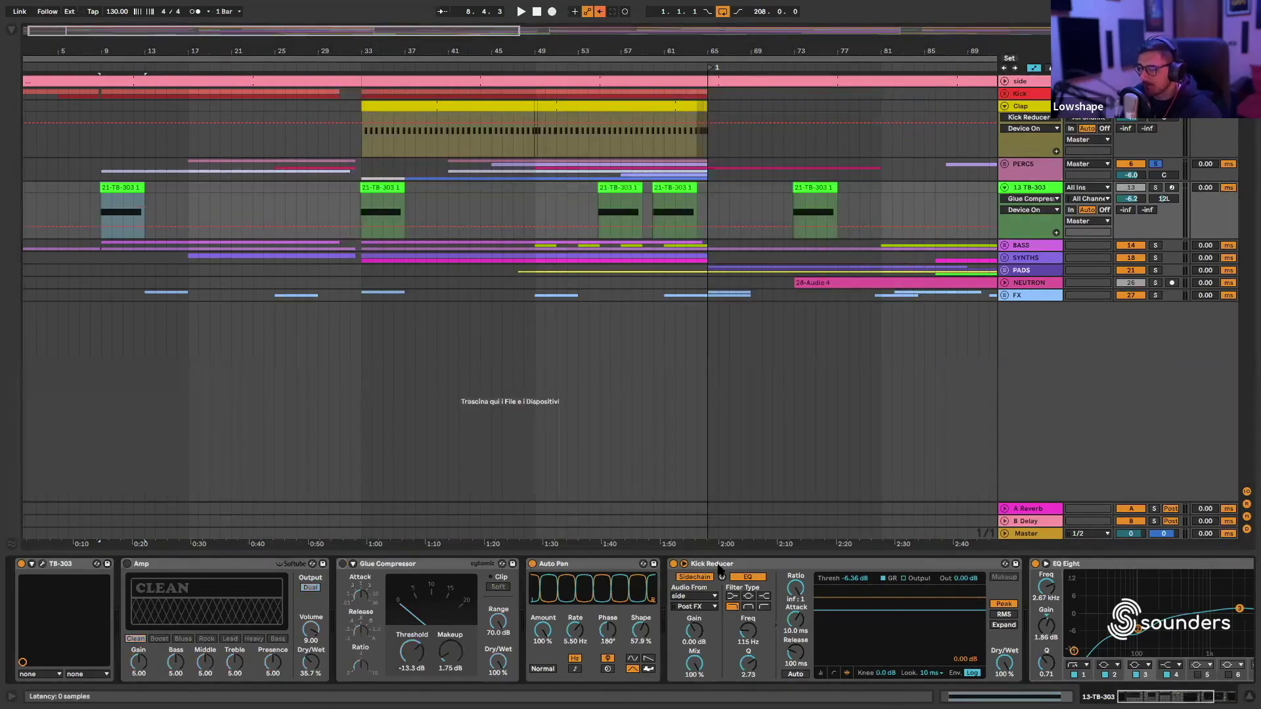
{"action": "left_click", "coordinate": [769, 565]}
{"action": "scroll", "coordinate": [768, 591], "scroll_direction": "right", "scroll_amount": 4}
{"action": "left_click", "coordinate": [1093, 565]}
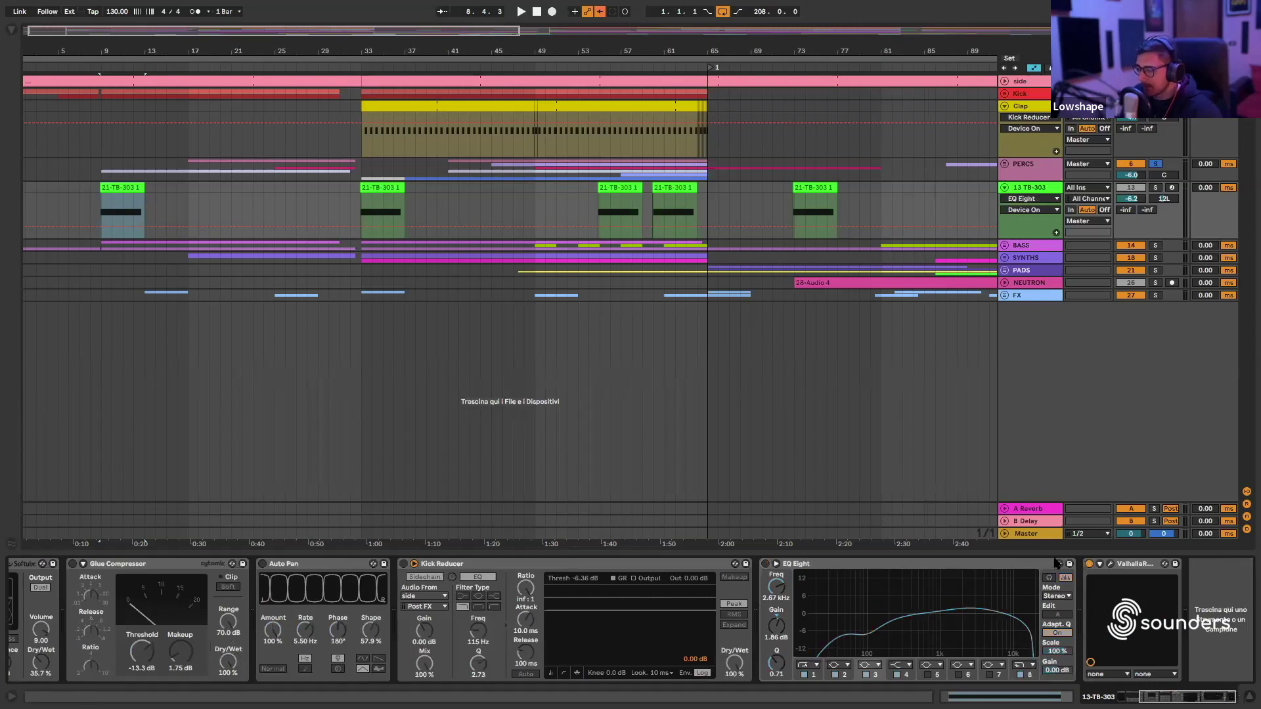
- Solo the 13 TB-303 track and play its clip at bar 9 without effects
{"action": "left_click", "coordinate": [117, 187]}
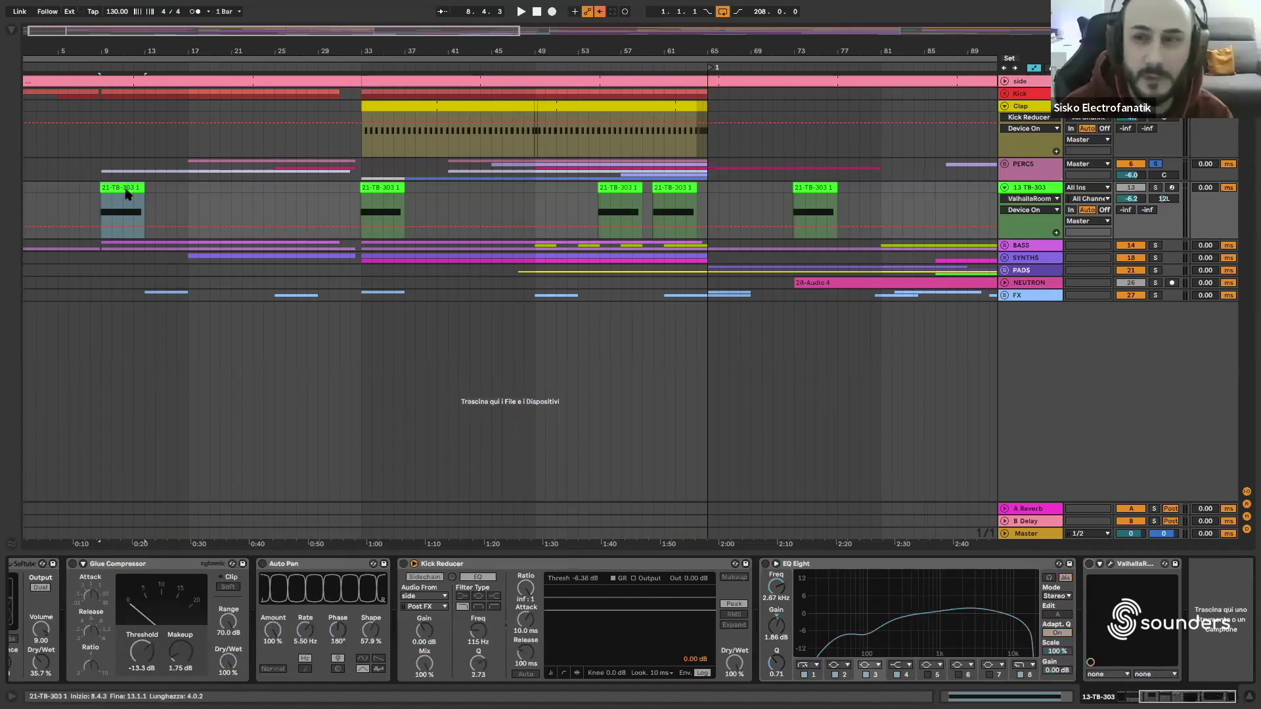
{"action": "key", "text": "space"}
{"action": "left_click", "coordinate": [1155, 188]}
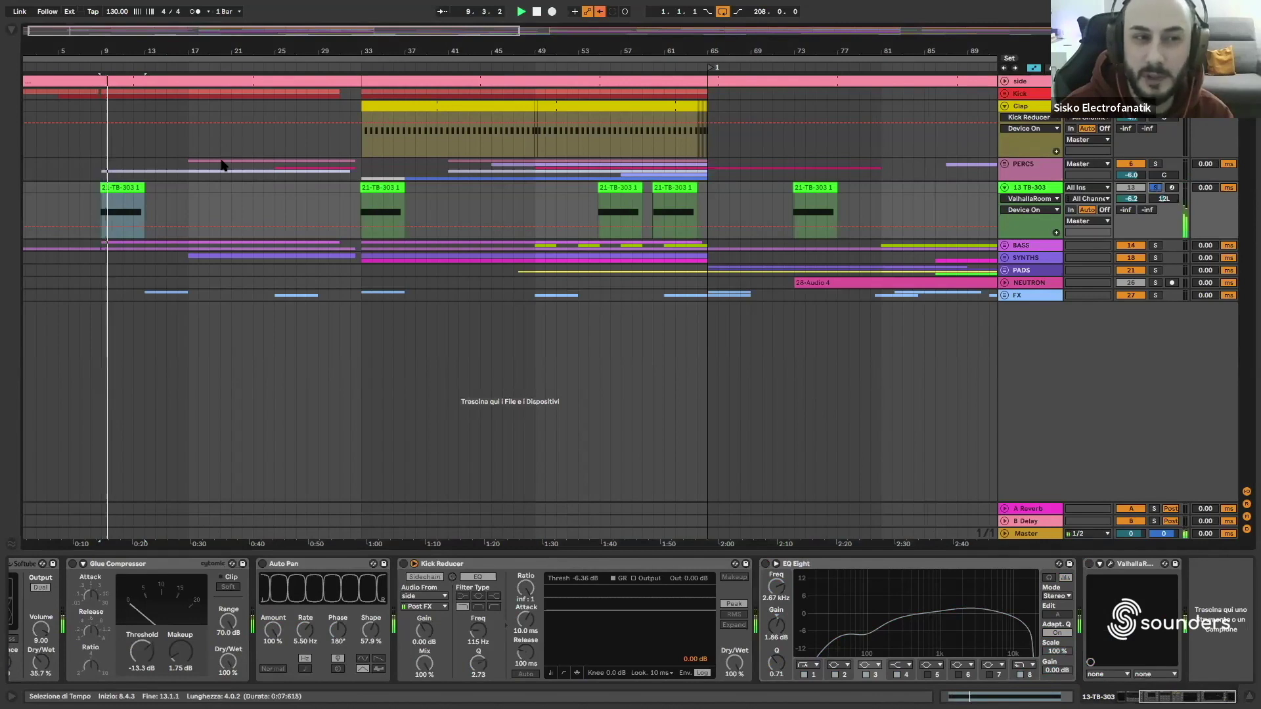
{"action": "left_click", "coordinate": [123, 186]}
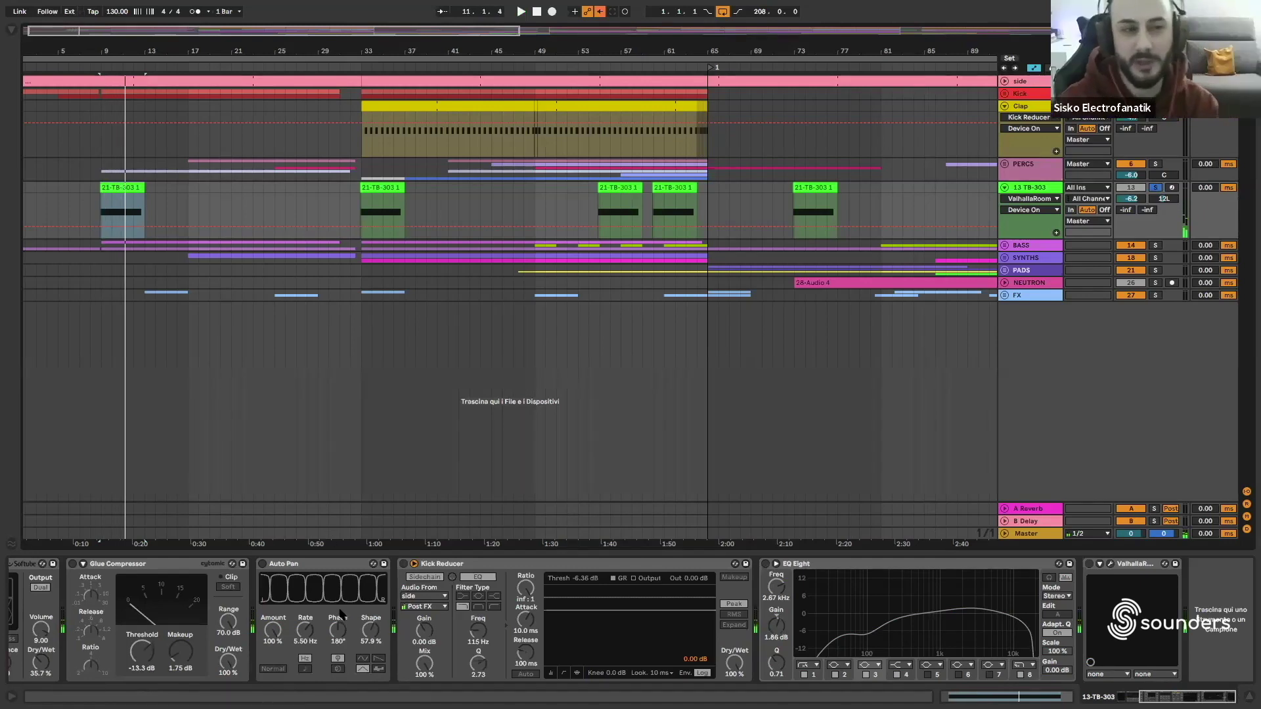
- Turn the Amp back on and audition the TB-303 clip through it
{"action": "scroll", "coordinate": [354, 603], "scroll_direction": "left", "scroll_amount": 2}
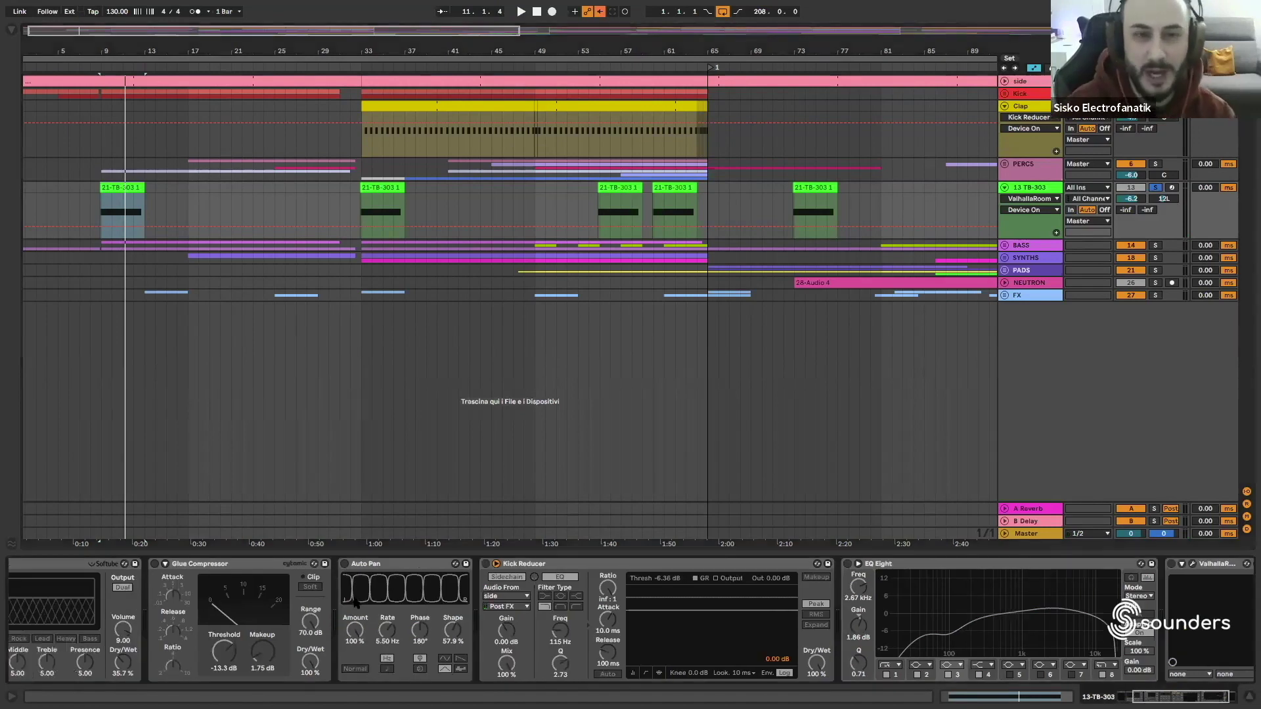
{"action": "scroll", "coordinate": [354, 603], "scroll_direction": "left", "scroll_amount": 4}
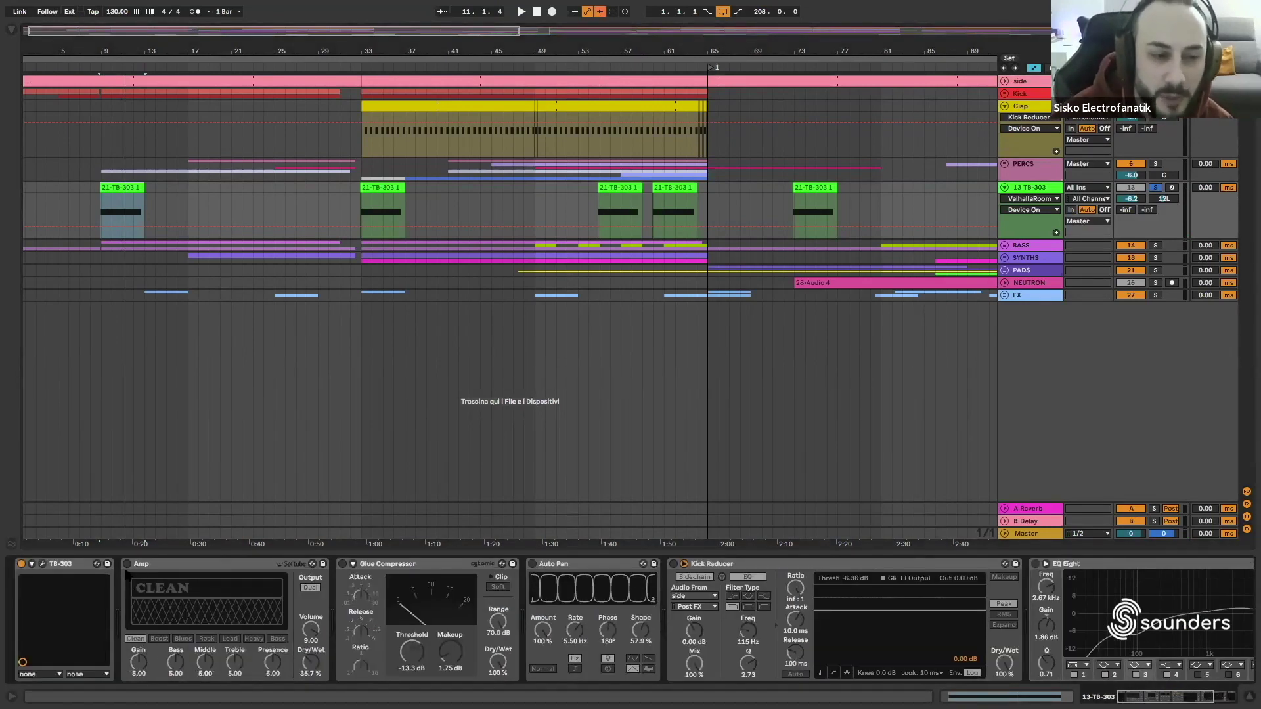
{"action": "left_click", "coordinate": [154, 565]}
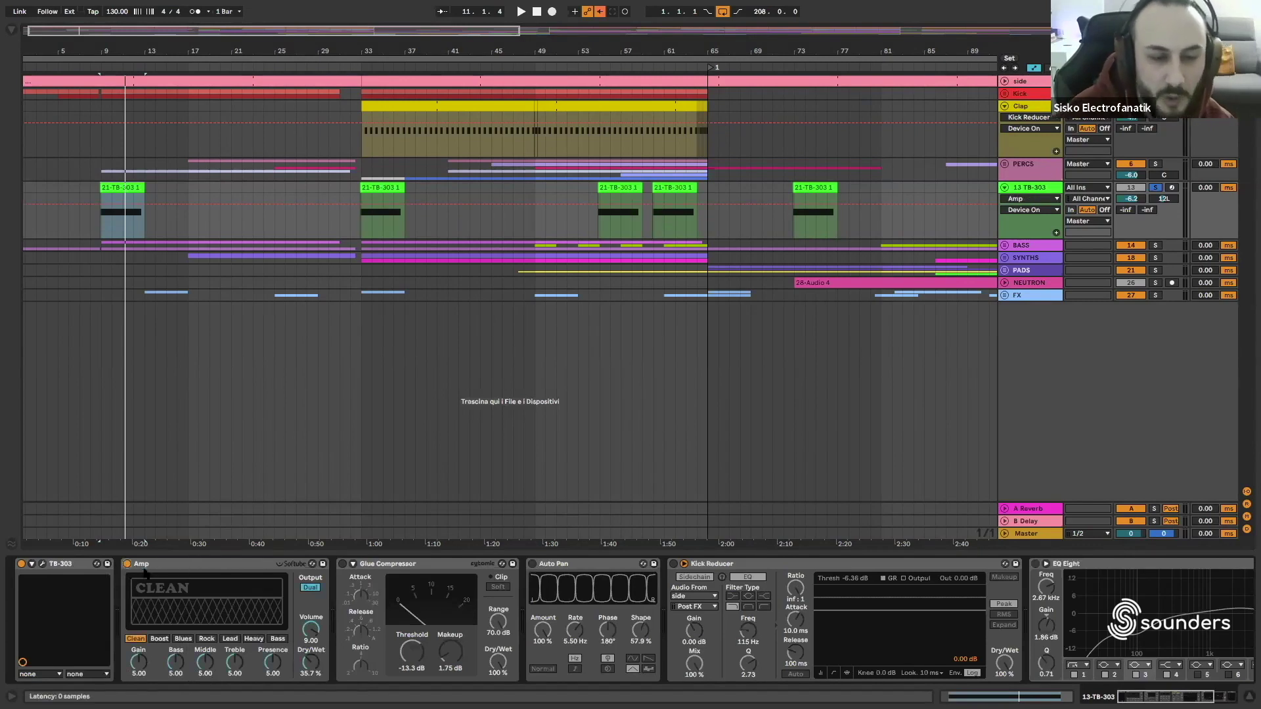
{"action": "left_click", "coordinate": [146, 574]}
{"action": "key", "text": "space"}
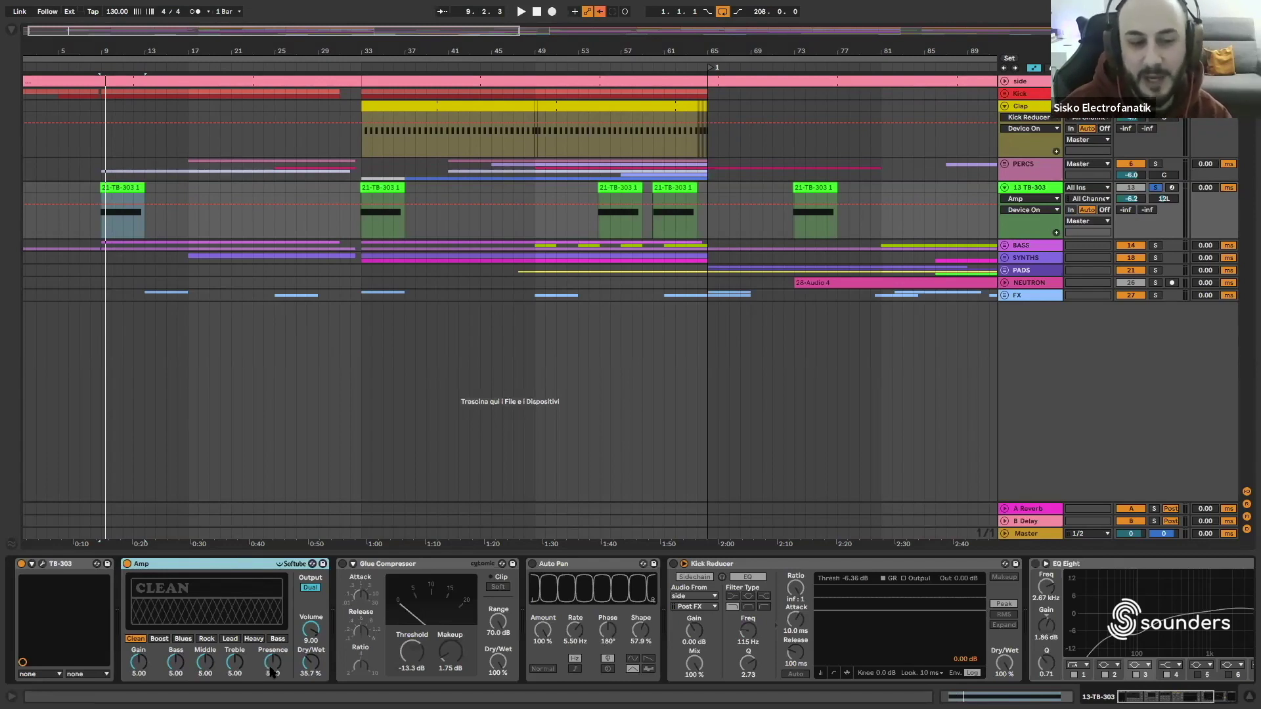
- Try the Amp's output in Mono and undo the change
{"action": "left_click", "coordinate": [311, 589]}
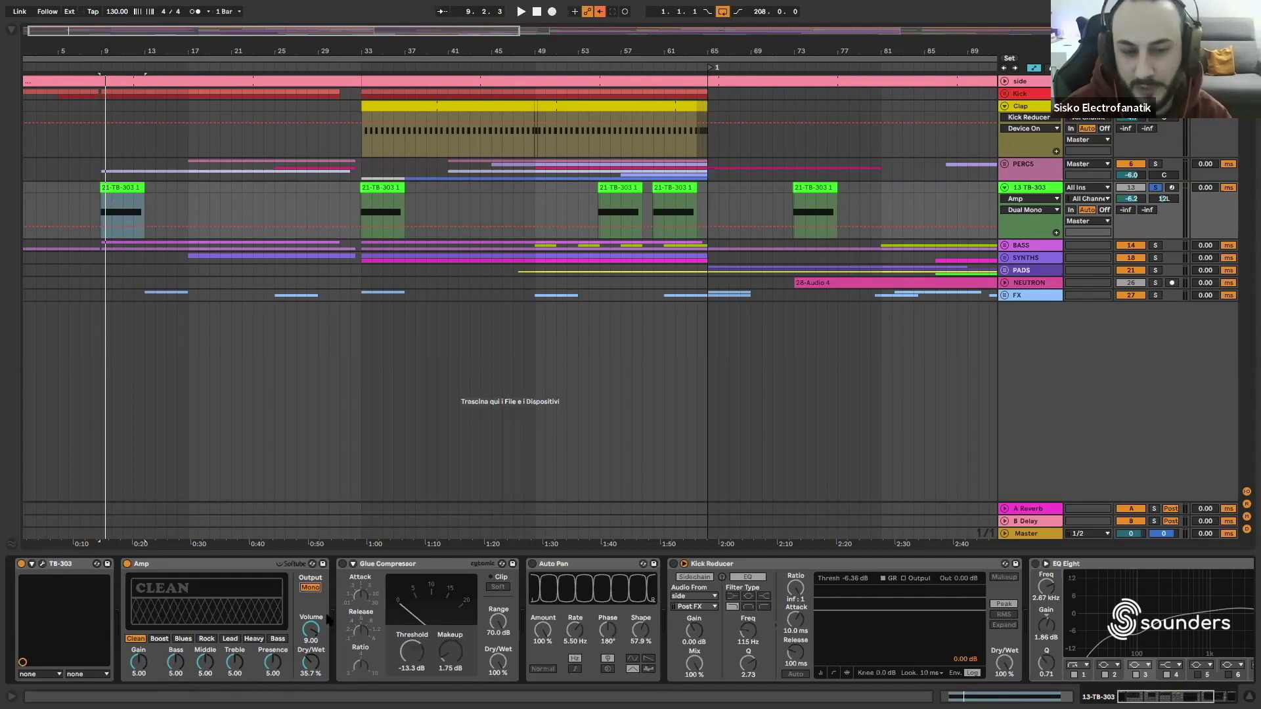
{"action": "key", "text": "ctrl+z"}
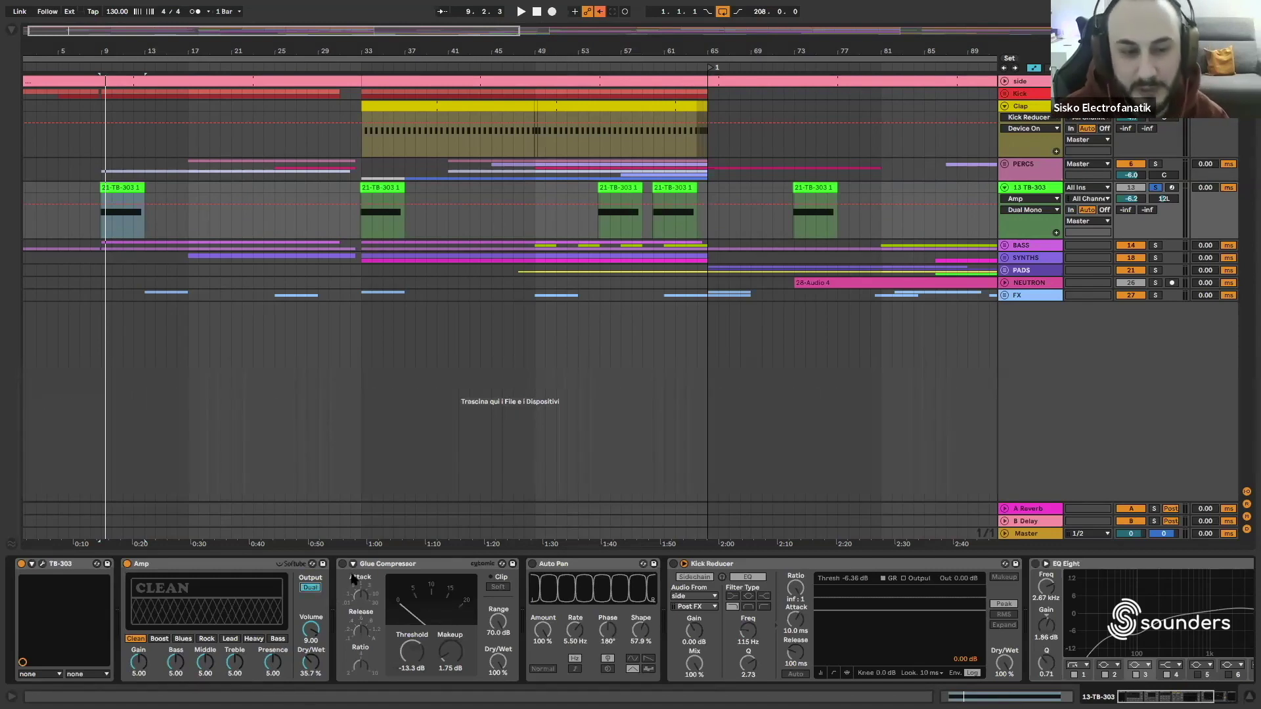
- Turn the Glue Compressor and Auto Pan back on one after the other, auditioning the clip after each
{"action": "left_click", "coordinate": [342, 565]}
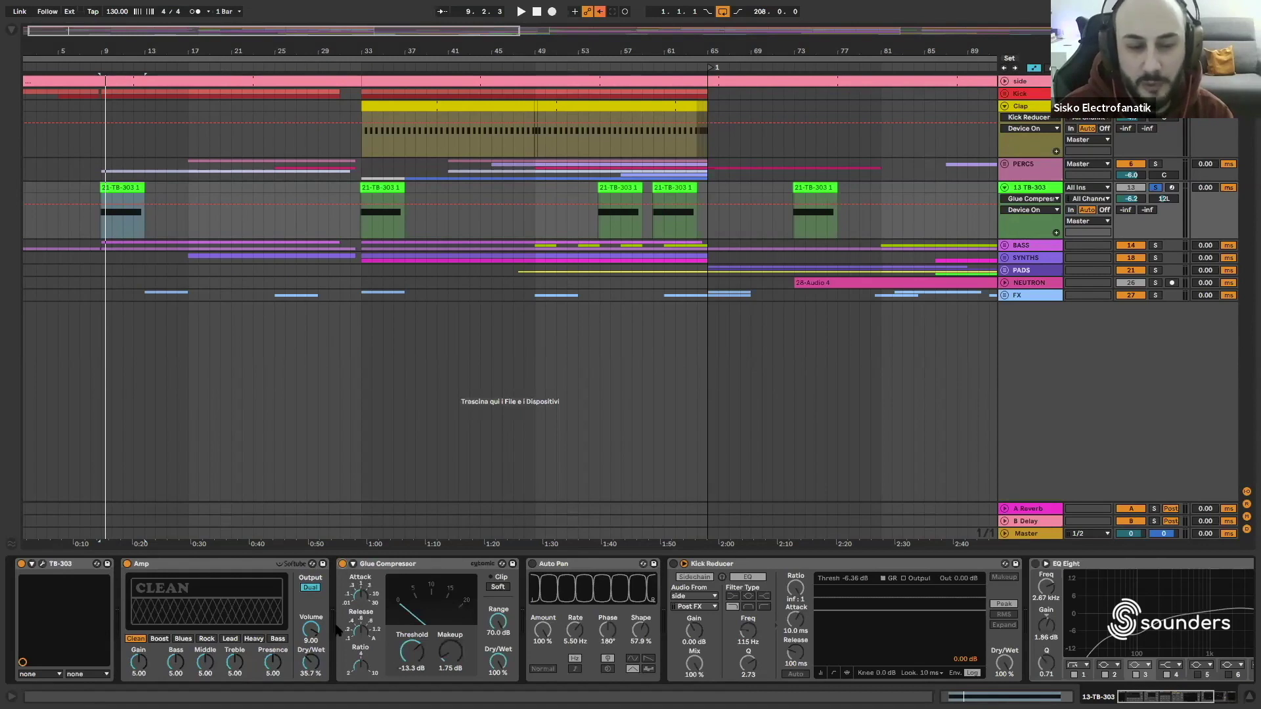
{"action": "key", "text": "space"}
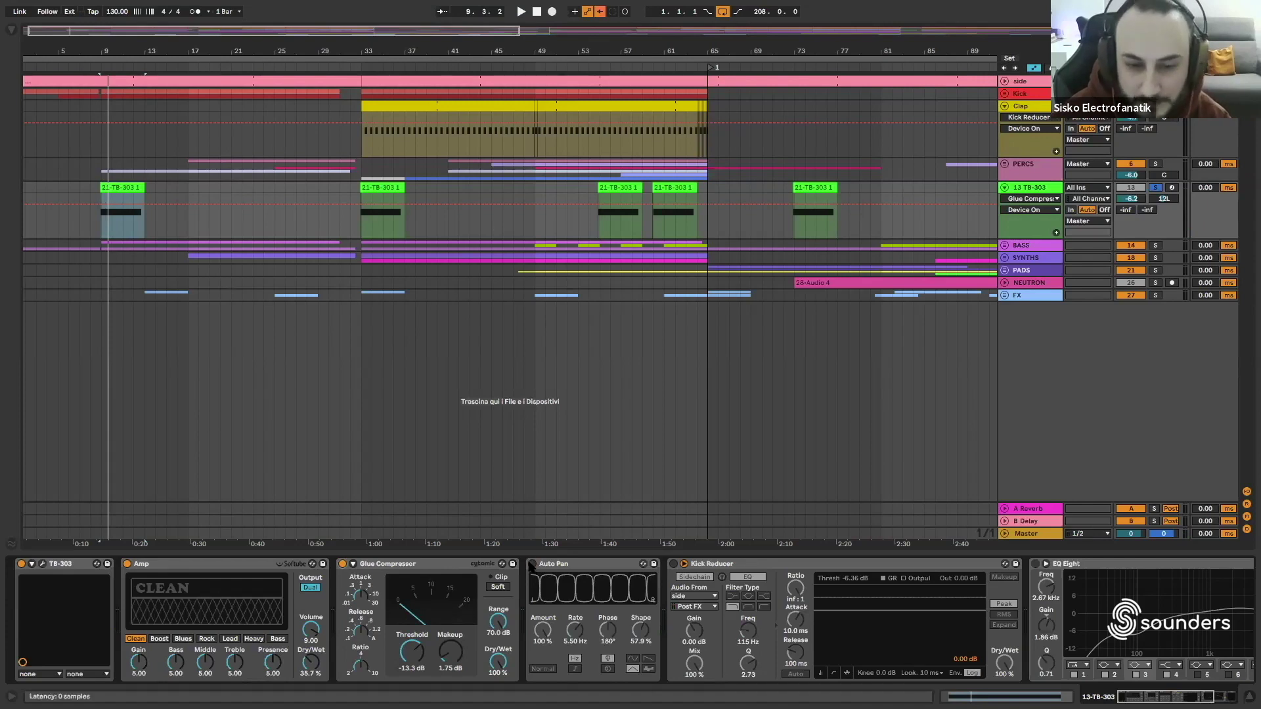
{"action": "left_click", "coordinate": [536, 566]}
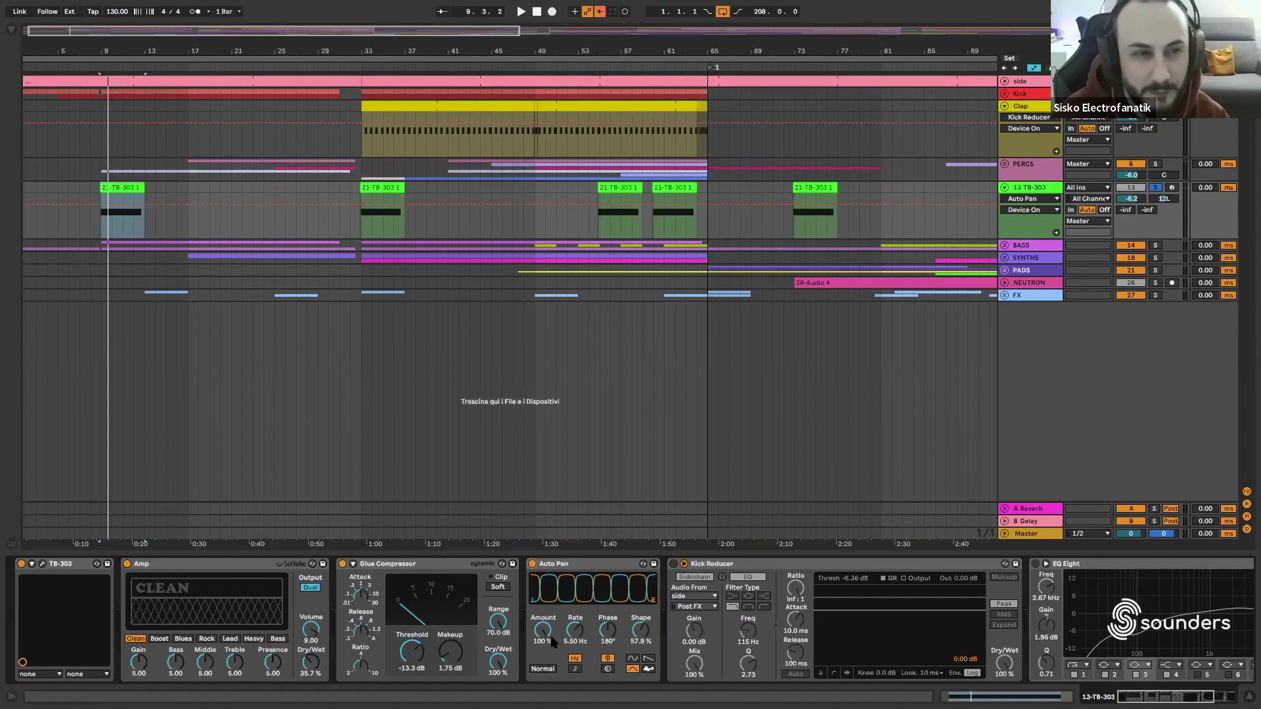
{"action": "key", "text": "space"}
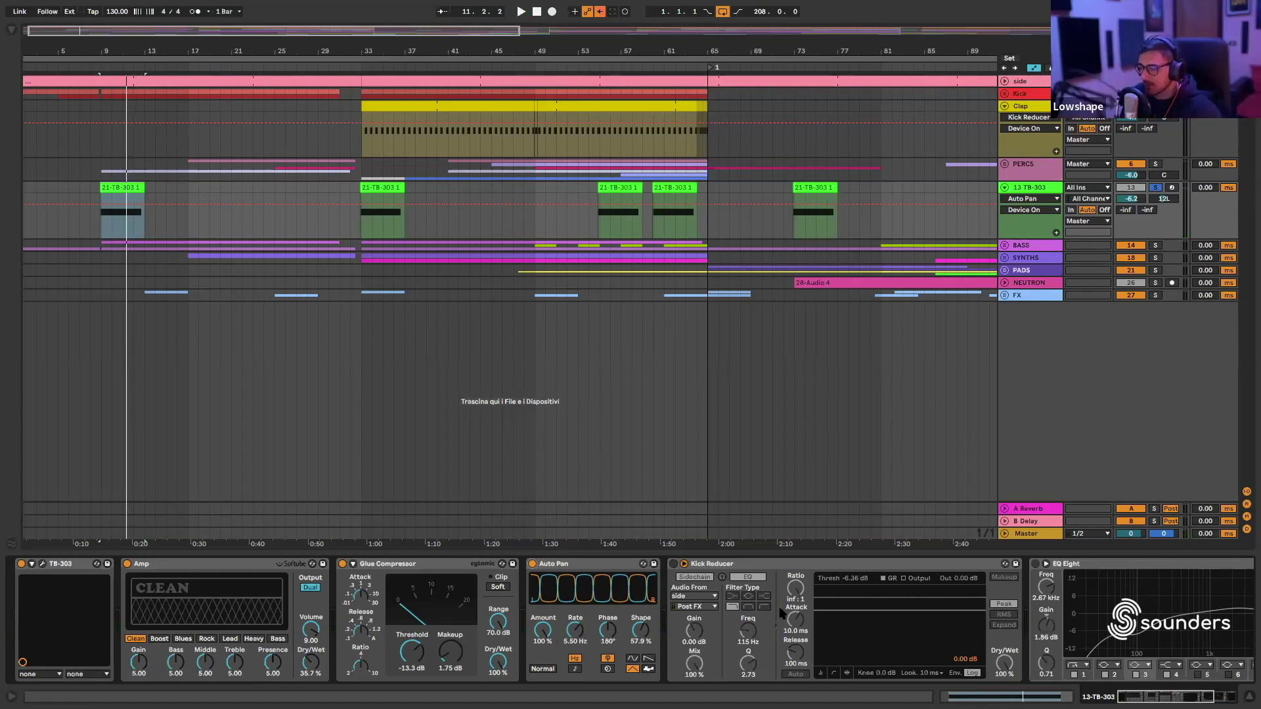
- Turn the Kick Reducer, EQ Eight and ValhallaRoom back on, auditioning the TB-303 clip along the way
{"action": "scroll", "coordinate": [781, 614], "scroll_direction": "right", "scroll_amount": 5}
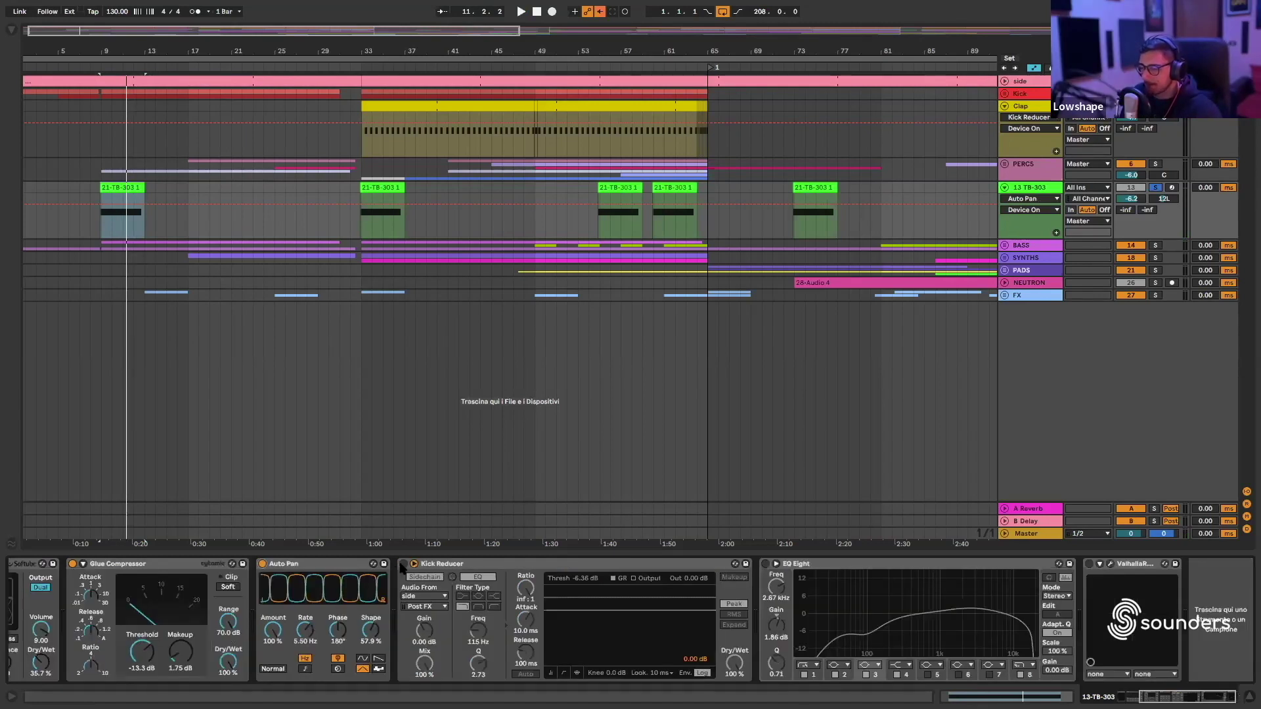
{"action": "left_click", "coordinate": [424, 577]}
{"action": "key", "text": "space"}
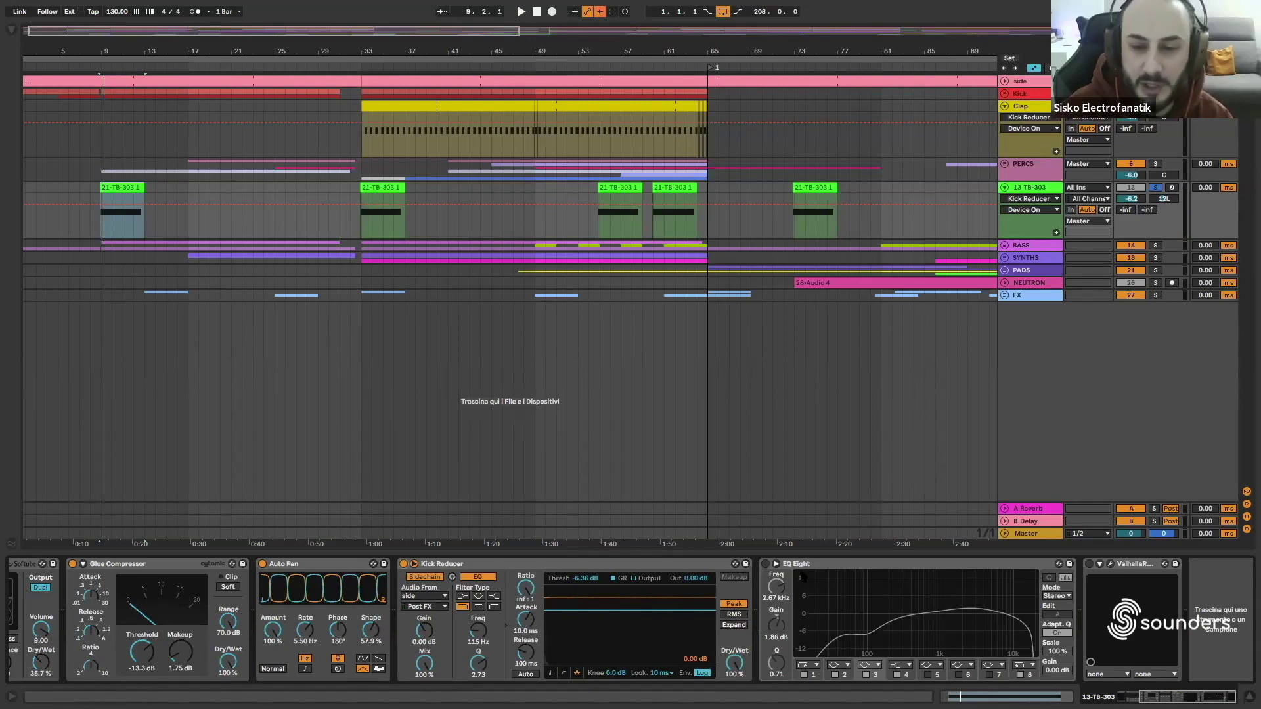
{"action": "key", "text": "0"}
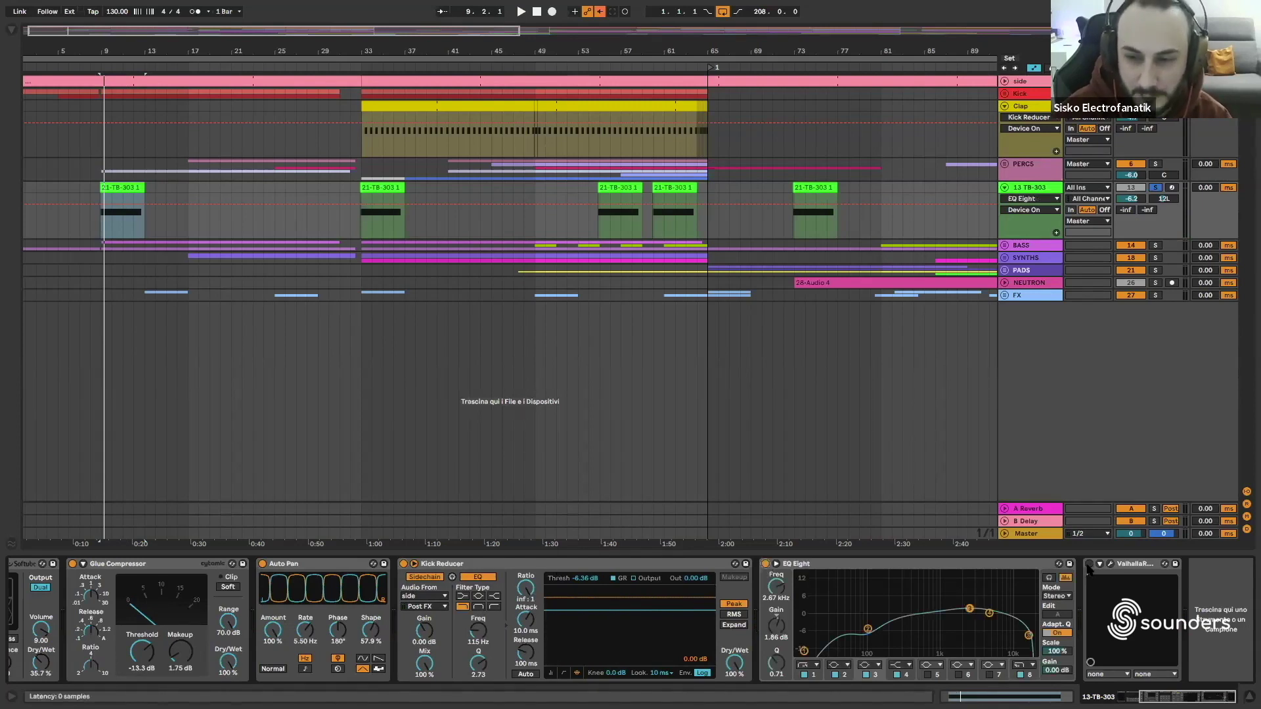
{"action": "left_click", "coordinate": [1089, 565]}
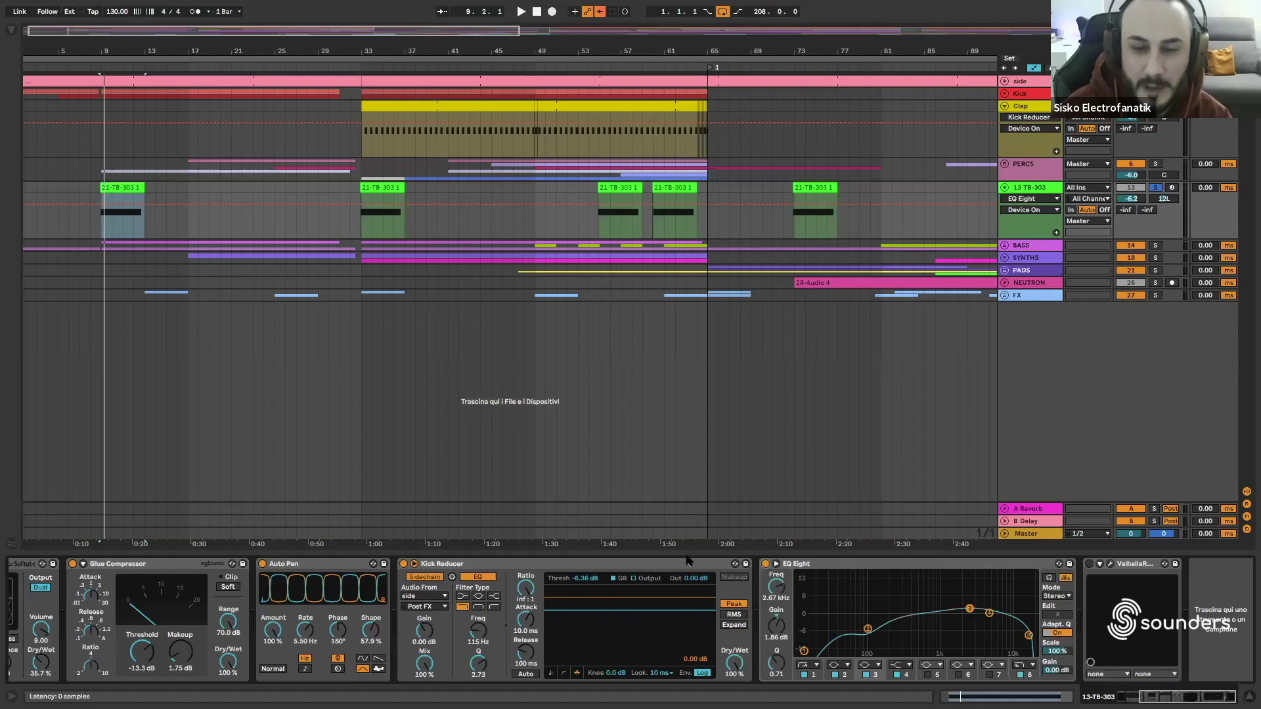
- Open the ValhallaRoom reverb on the TB-303 track and examine its mix, decay, high cut and depth settings
{"action": "left_click", "coordinate": [1110, 566]}
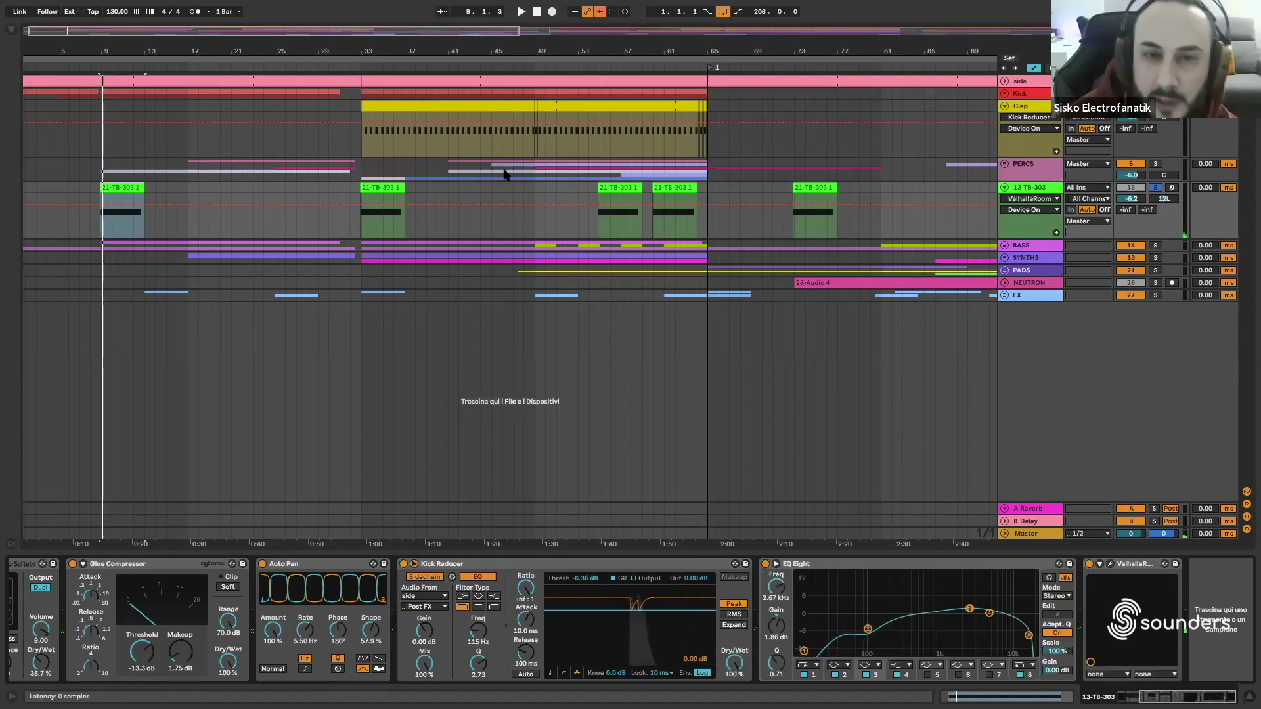
{"action": "left_click_drag", "start_coordinate": [673, 104], "coordinate": [697, 234]}
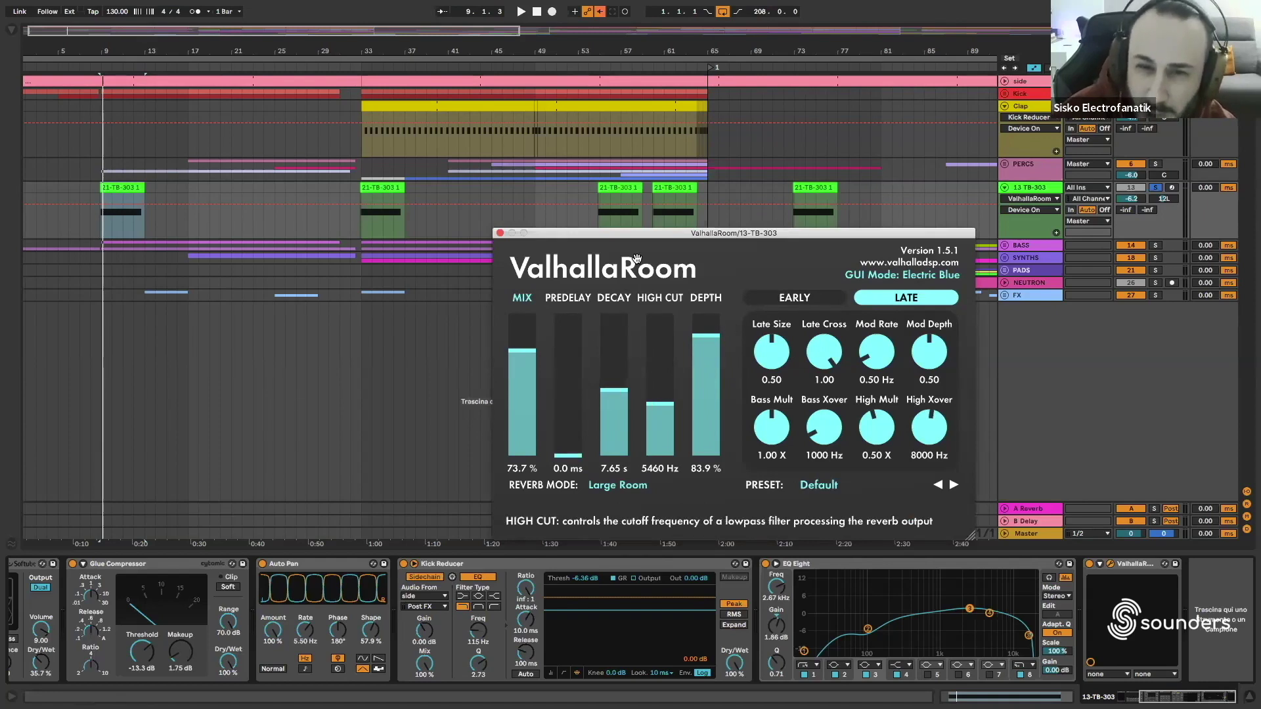
{"action": "left_click_drag", "start_coordinate": [694, 234], "coordinate": [686, 179]}
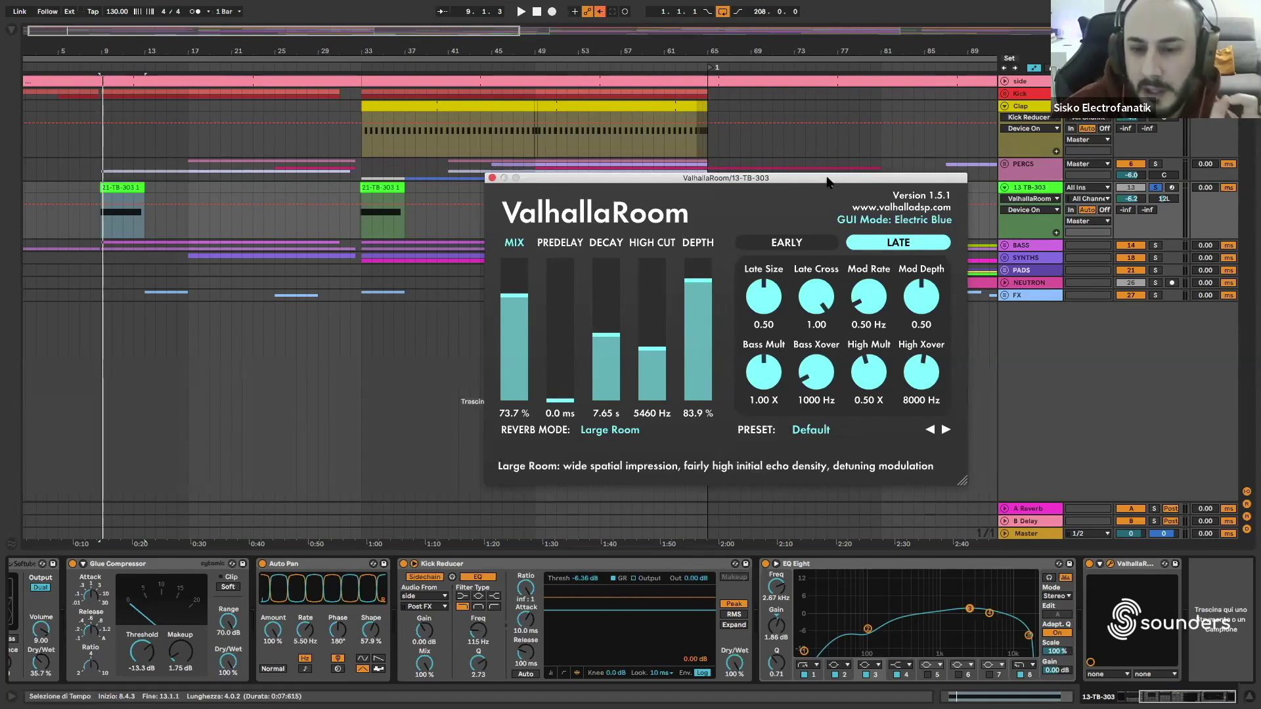
{"action": "left_click_drag", "start_coordinate": [827, 182], "coordinate": [839, 210]}
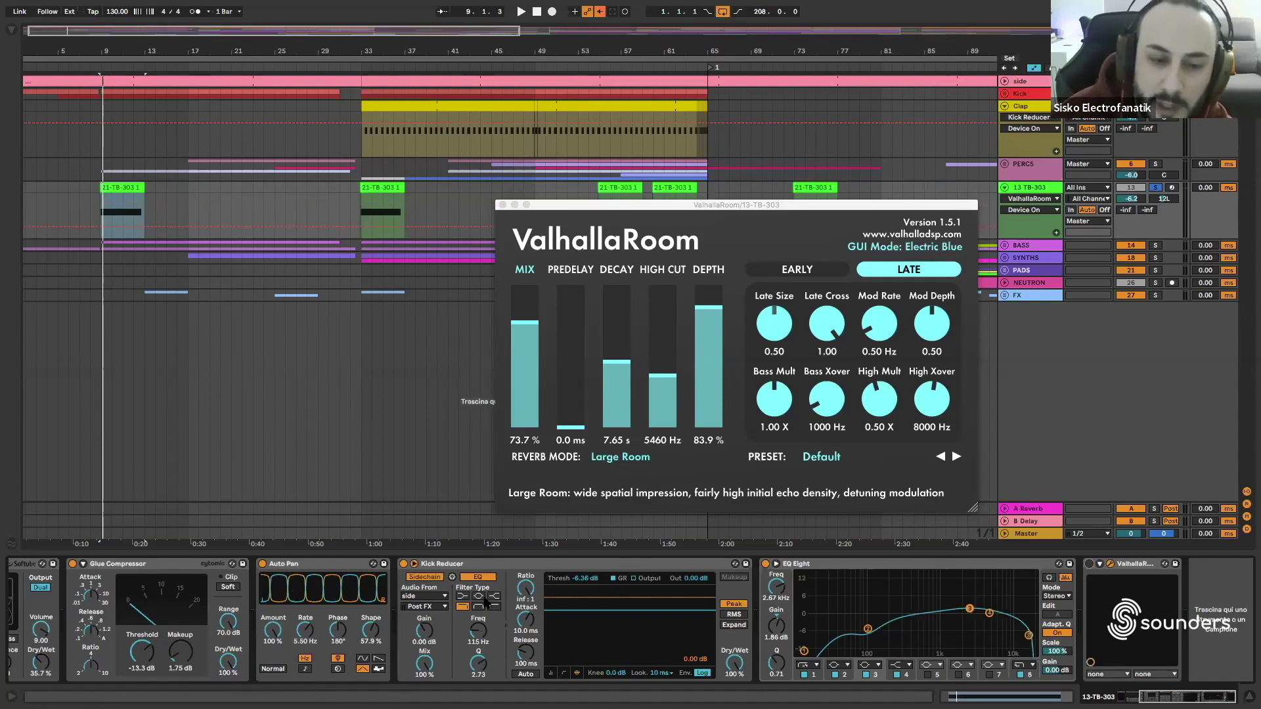
- Select the Kick Reducer and play the TB-303 clip from bar 9 through the effects chain
{"action": "left_click", "coordinate": [469, 566]}
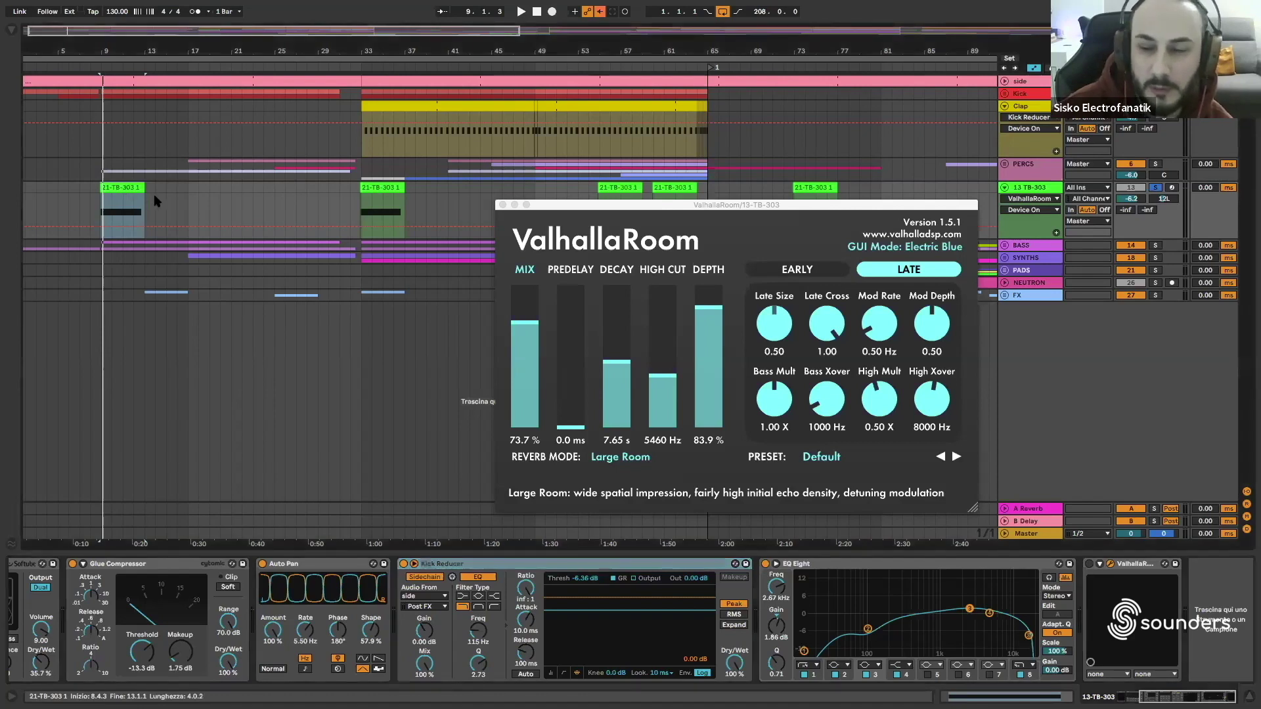
{"action": "key", "text": "space"}
{"action": "key", "text": "space"}
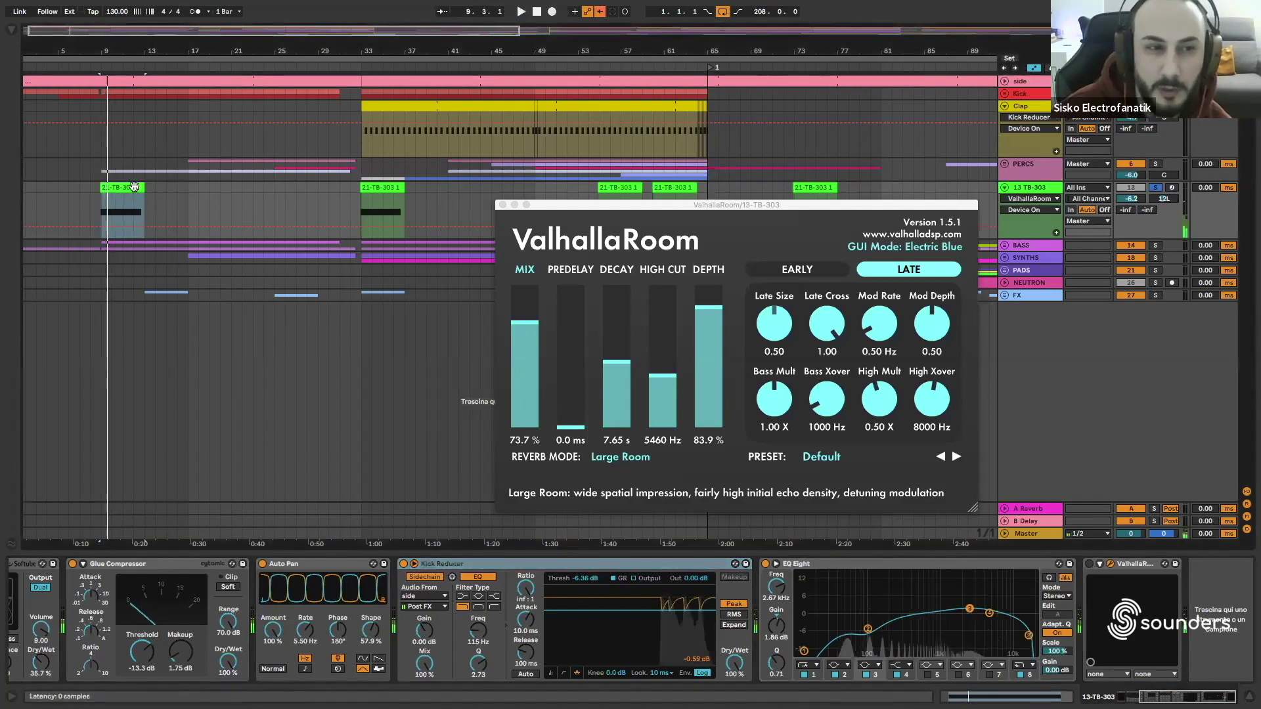
{"action": "key", "text": "space"}
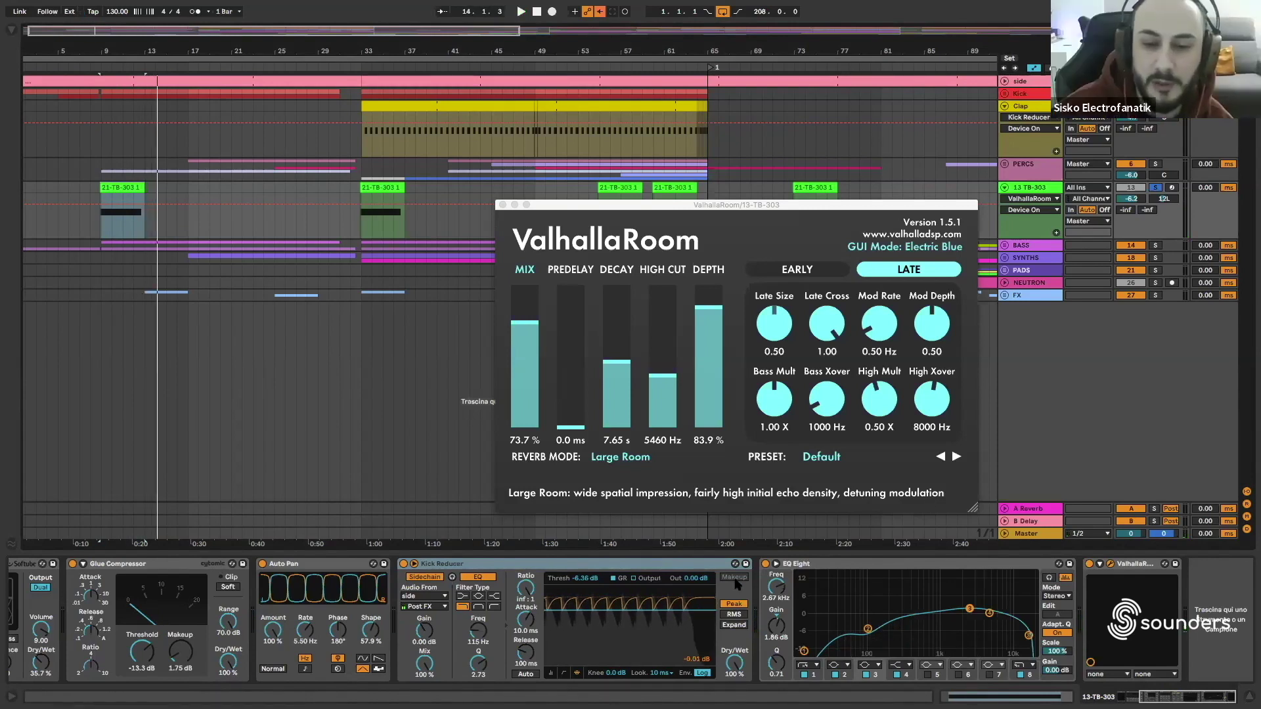
- Move the ValhallaRoom window clear of the arrangement's clips and select the 13 TB-303 track
{"action": "scroll", "coordinate": [629, 596], "scroll_direction": "left", "scroll_amount": 4}
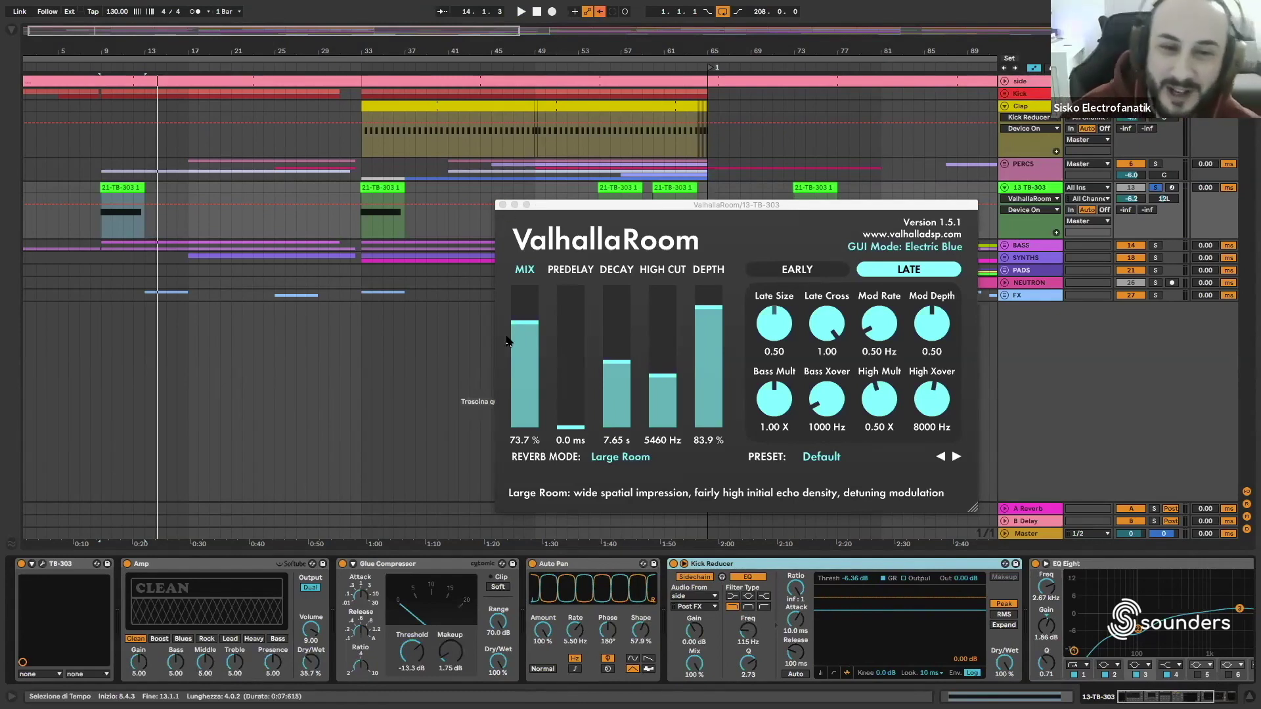
{"action": "left_click_drag", "start_coordinate": [543, 208], "coordinate": [510, 314]}
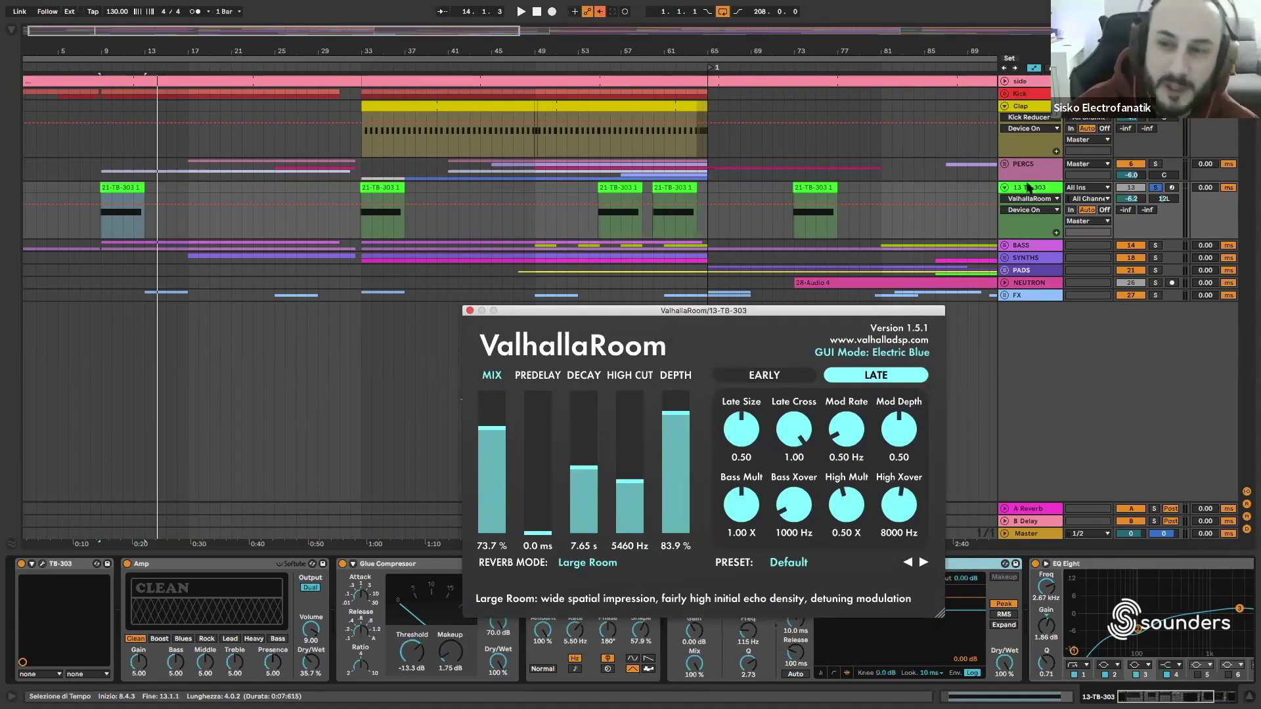
{"action": "right_click", "coordinate": [1028, 189]}
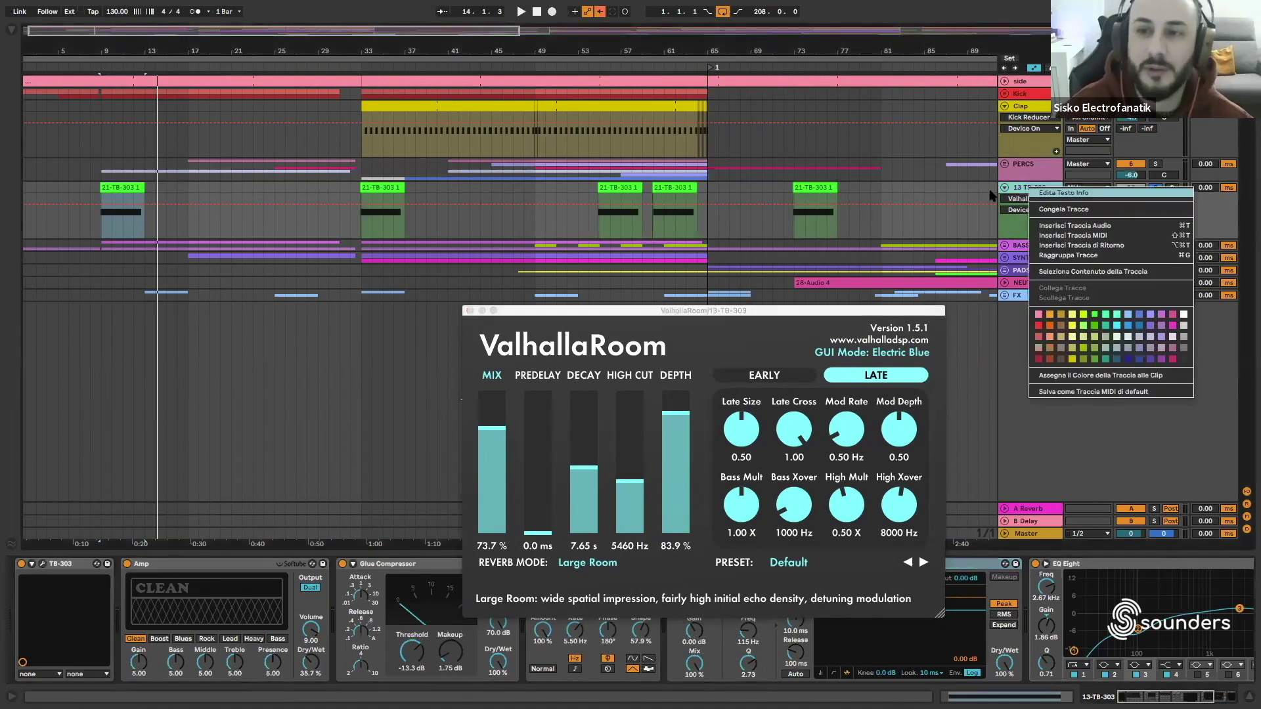
{"action": "left_click", "coordinate": [1018, 188]}
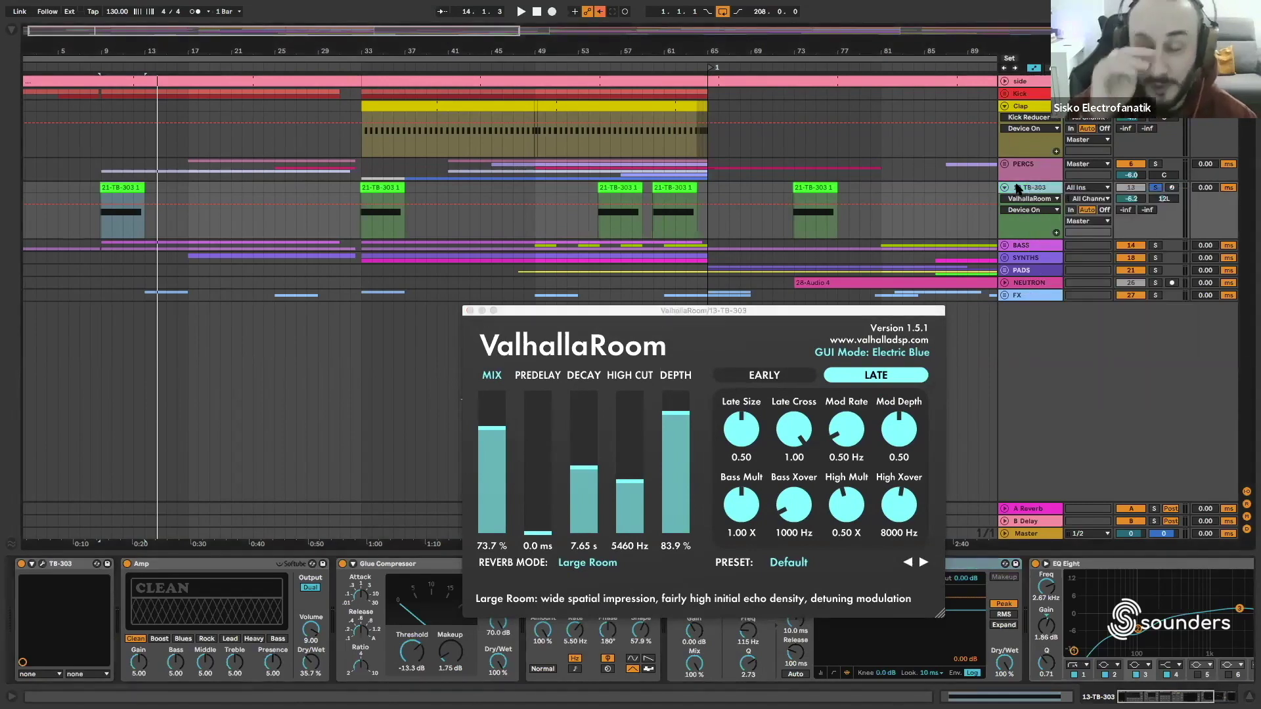